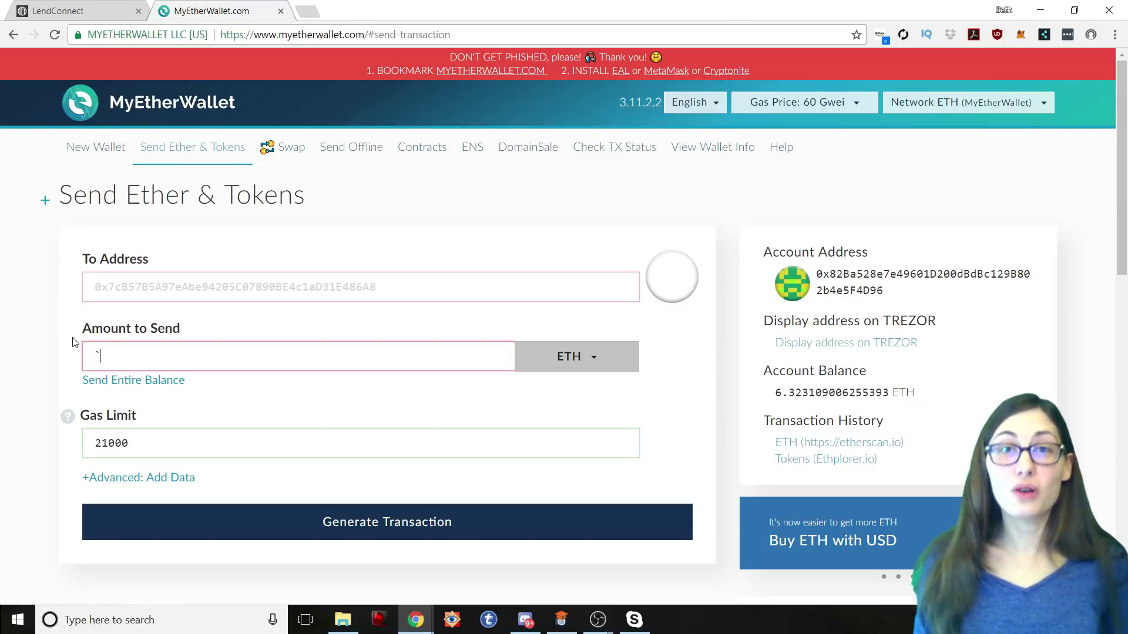
Step: Delete the stray ` character so the Amount to Send field is empty
{"action": "scroll", "coordinate": [480, 156], "scroll_direction": "down", "scroll_amount": 1}
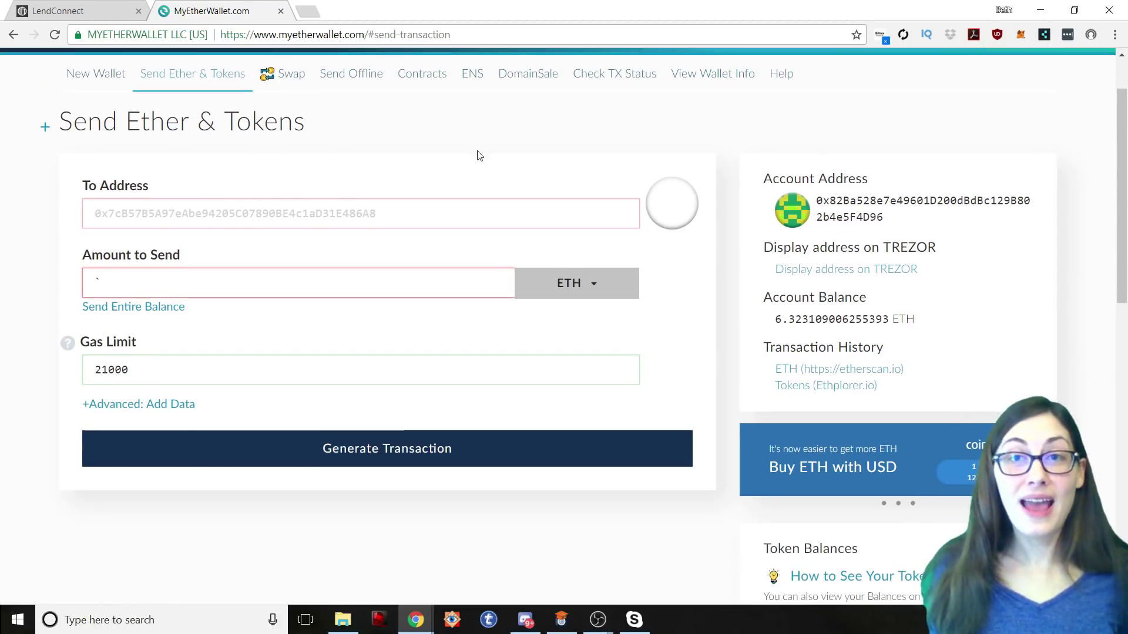
{"action": "scroll", "coordinate": [407, 90], "scroll_direction": "up", "scroll_amount": 1}
{"action": "scroll", "coordinate": [367, 196], "scroll_direction": "down", "scroll_amount": 1}
{"action": "scroll", "coordinate": [374, 171], "scroll_direction": "up", "scroll_amount": 1}
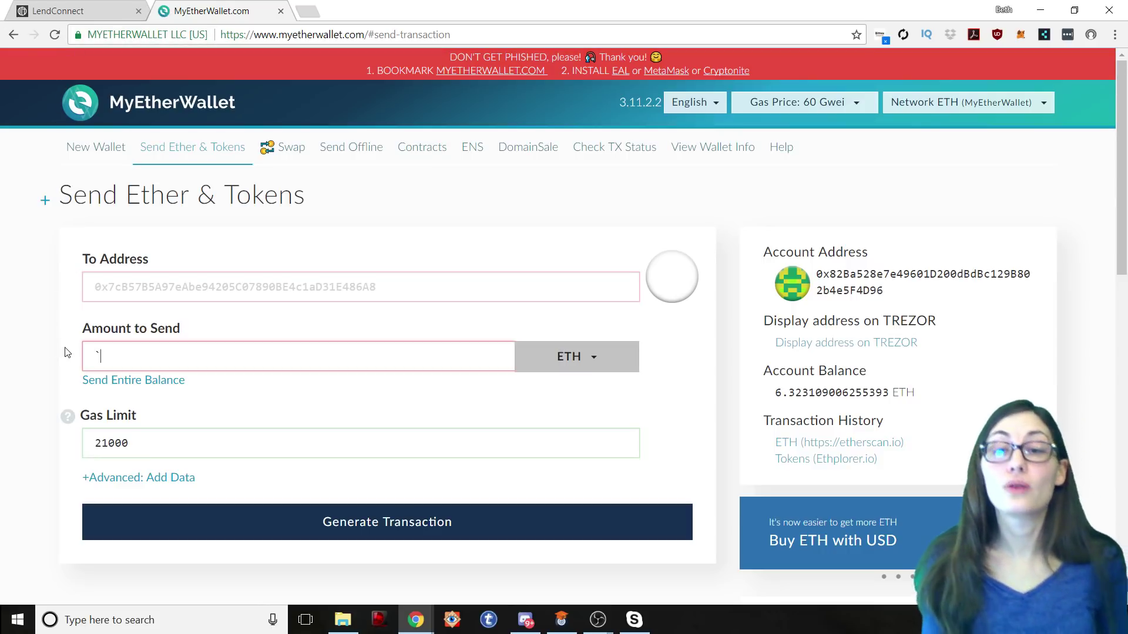
{"action": "key", "text": "BackSpace"}
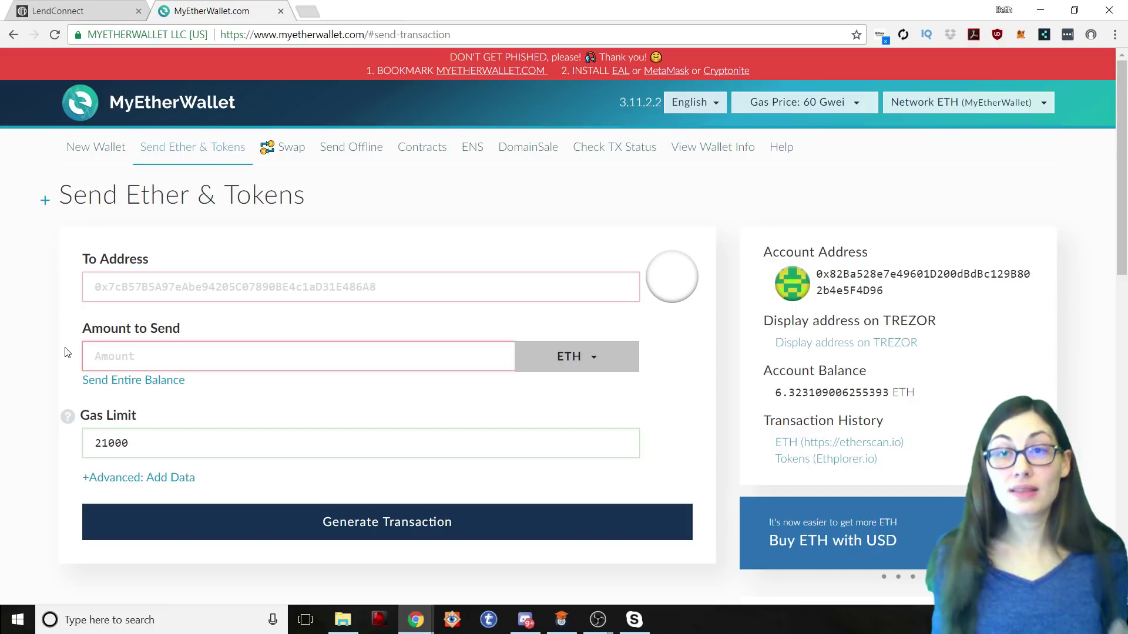
{"action": "scroll", "coordinate": [803, 367], "scroll_direction": "down", "scroll_amount": 1}
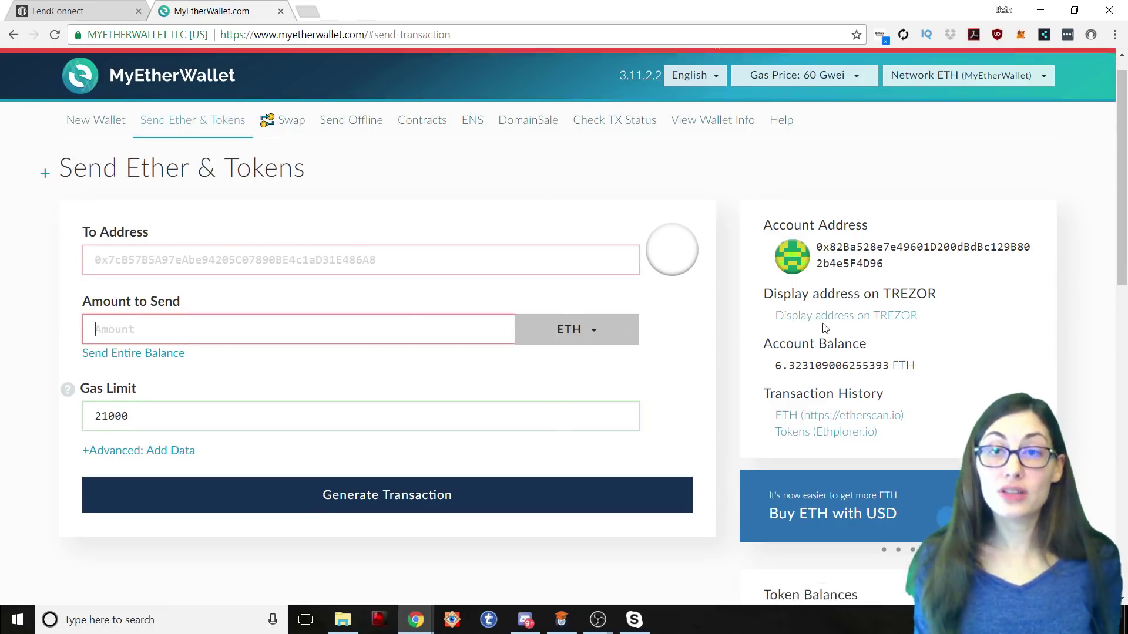
{"action": "scroll", "coordinate": [877, 264], "scroll_direction": "down", "scroll_amount": 1}
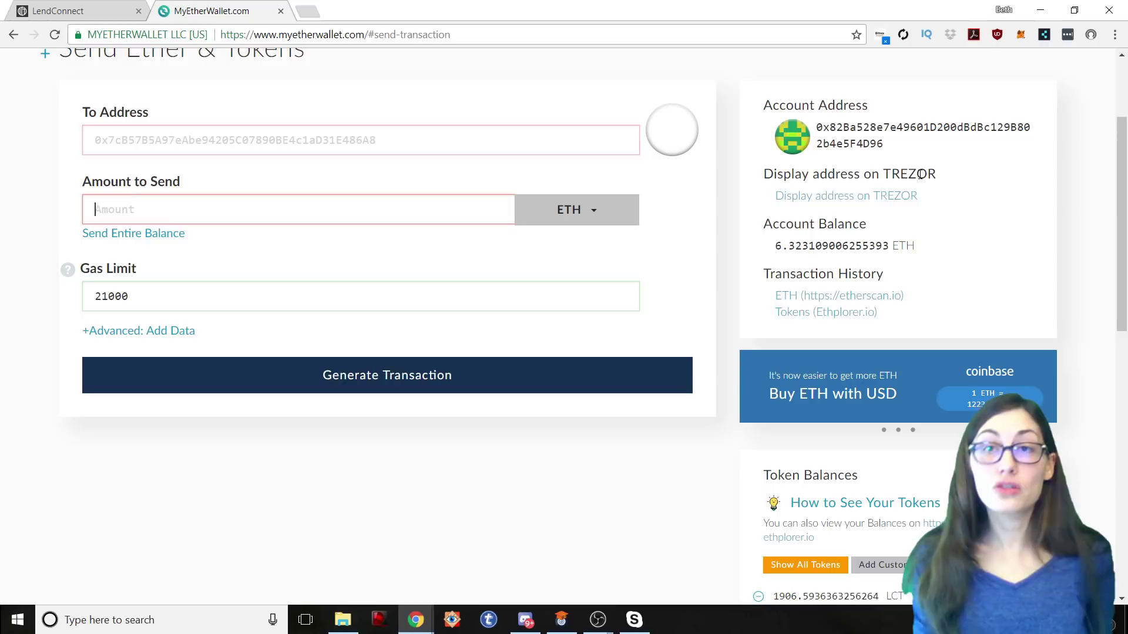
{"action": "scroll", "coordinate": [907, 204], "scroll_direction": "up", "scroll_amount": 1}
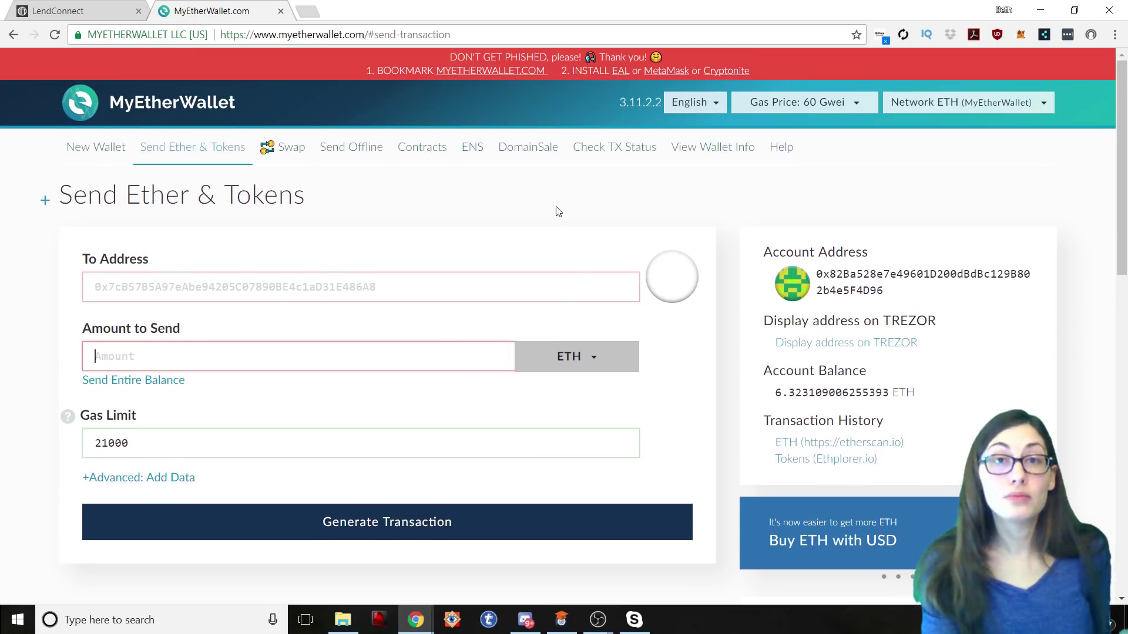
{"action": "scroll", "coordinate": [582, 208], "scroll_direction": "up", "scroll_amount": 1}
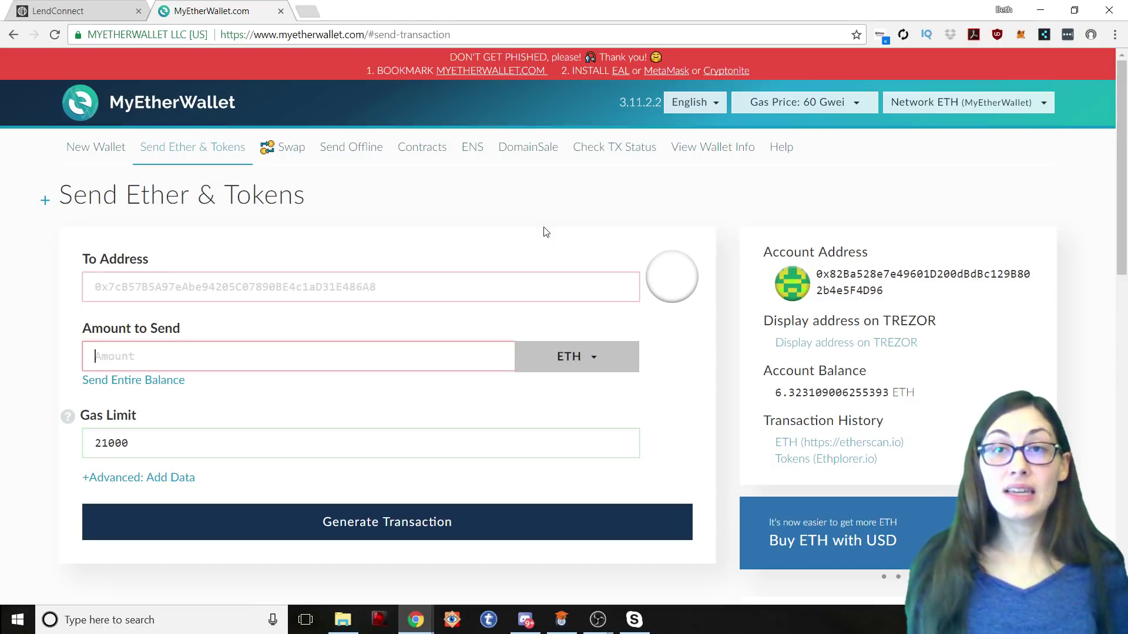
{"action": "scroll", "coordinate": [816, 107], "scroll_direction": "down", "scroll_amount": 1}
{"action": "scroll", "coordinate": [816, 107], "scroll_direction": "up", "scroll_amount": 1}
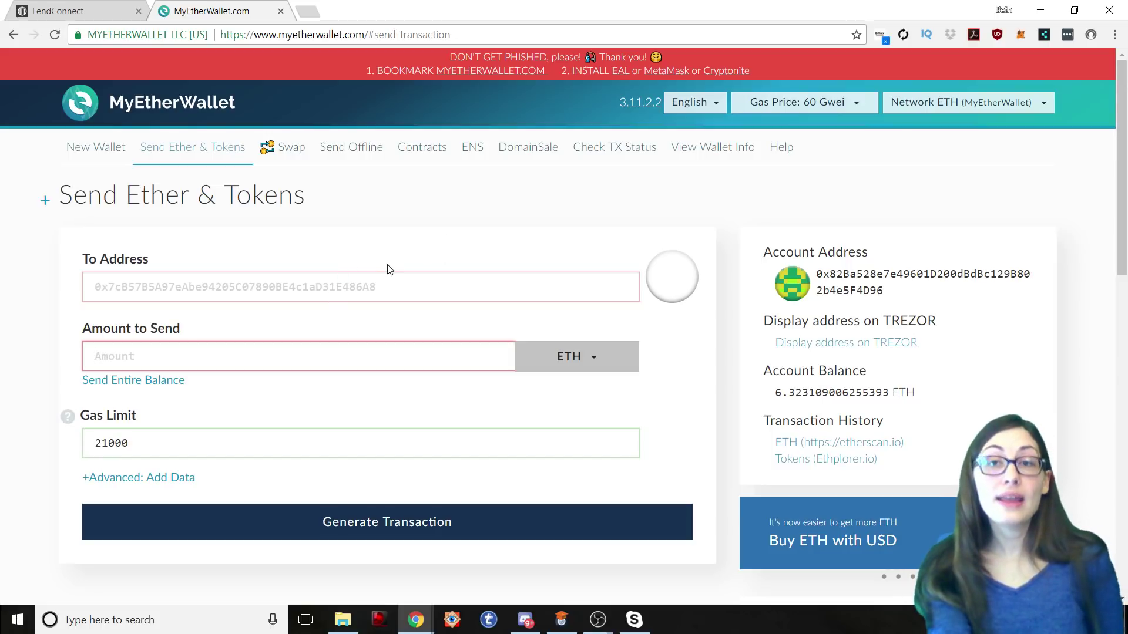
Step: Copy the LendConnect Secure Wallet Address for LCT deposits and come back to MyEtherWallet
{"action": "left_click", "coordinate": [77, 12]}
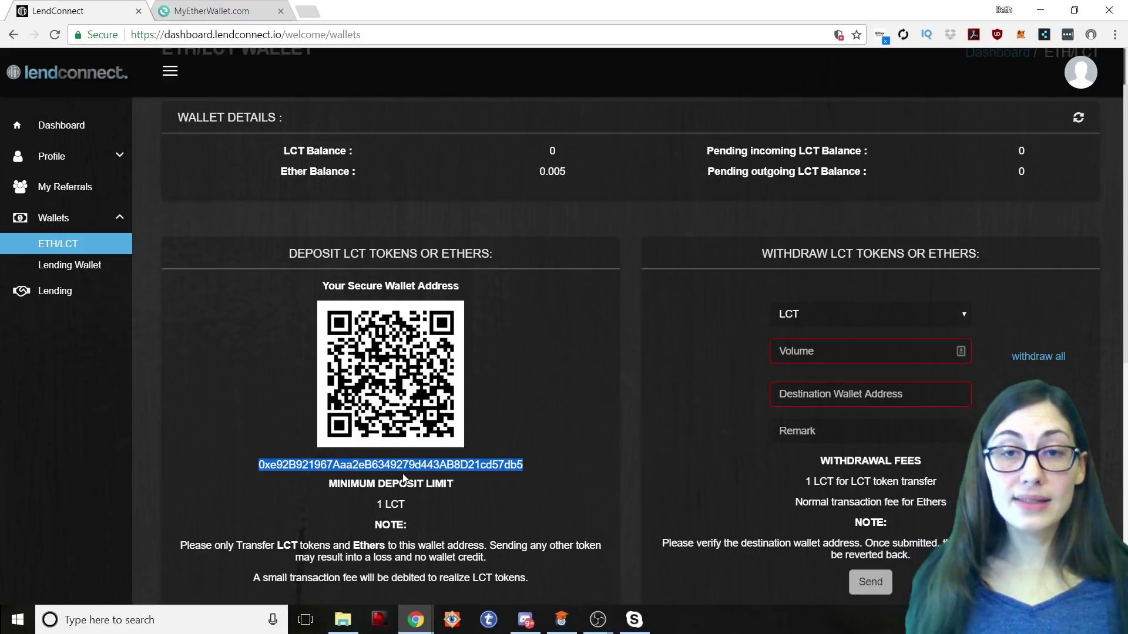
{"action": "left_click", "coordinate": [238, 16]}
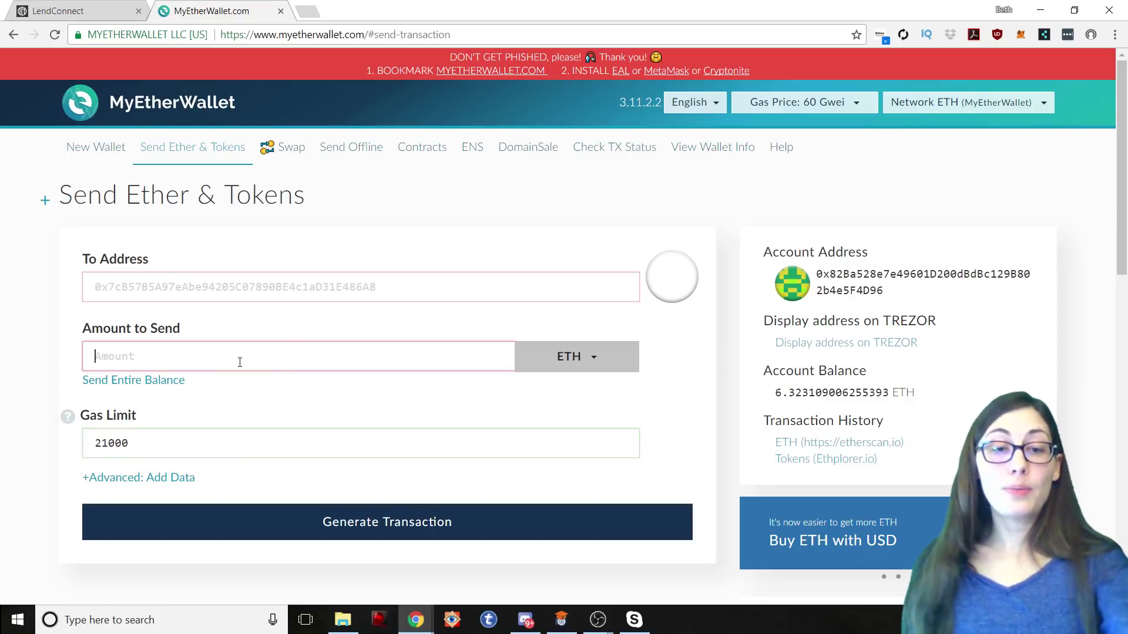
Step: Remove the deposit address from Amount and paste it into the To Address field instead
{"action": "type", "text": "0xe92B921967Aaa2eB6349279d443AB8D21cd57db5"}
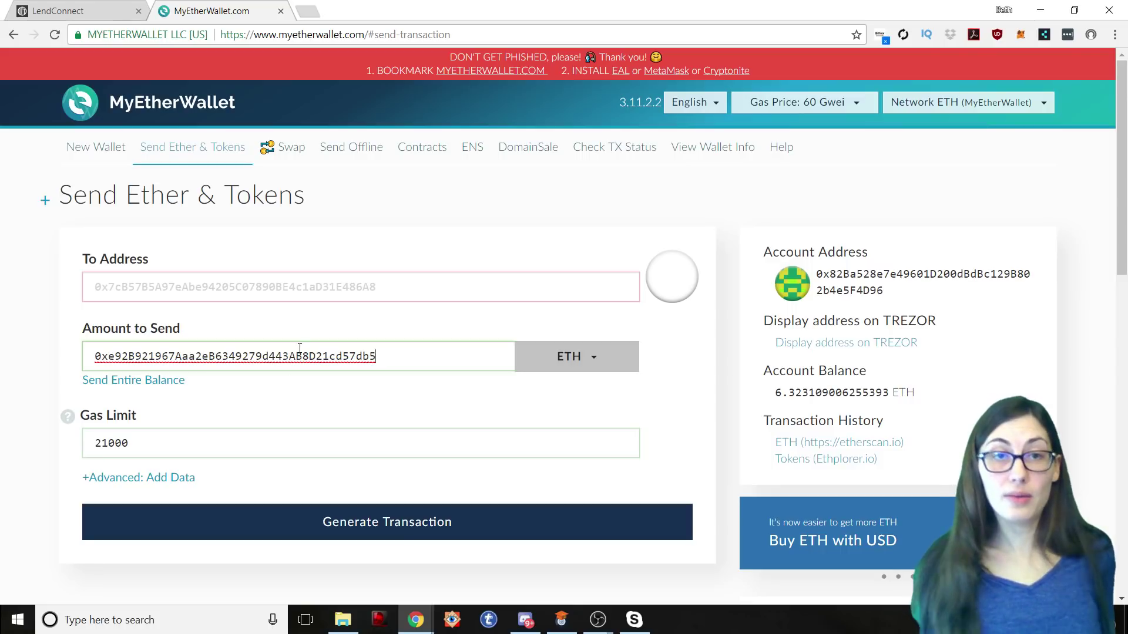
{"action": "left_click_drag", "start_coordinate": [397, 348], "coordinate": [33, 339]}
{"action": "key", "text": "ctrl+c"}
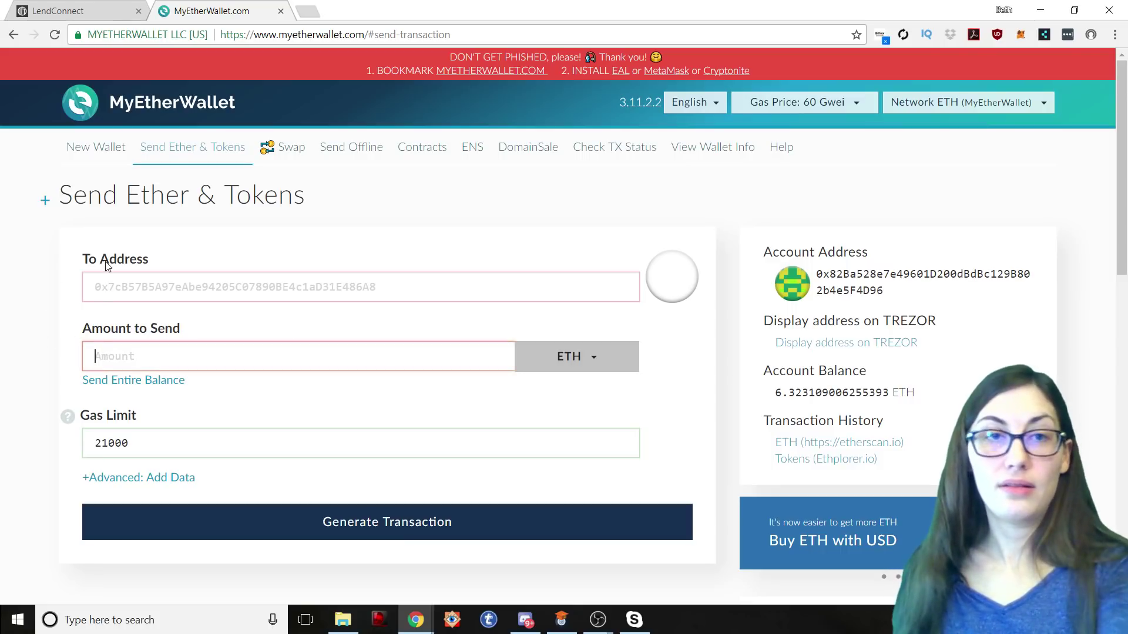
{"action": "left_click", "coordinate": [107, 288]}
{"action": "key", "text": "ctrl+v"}
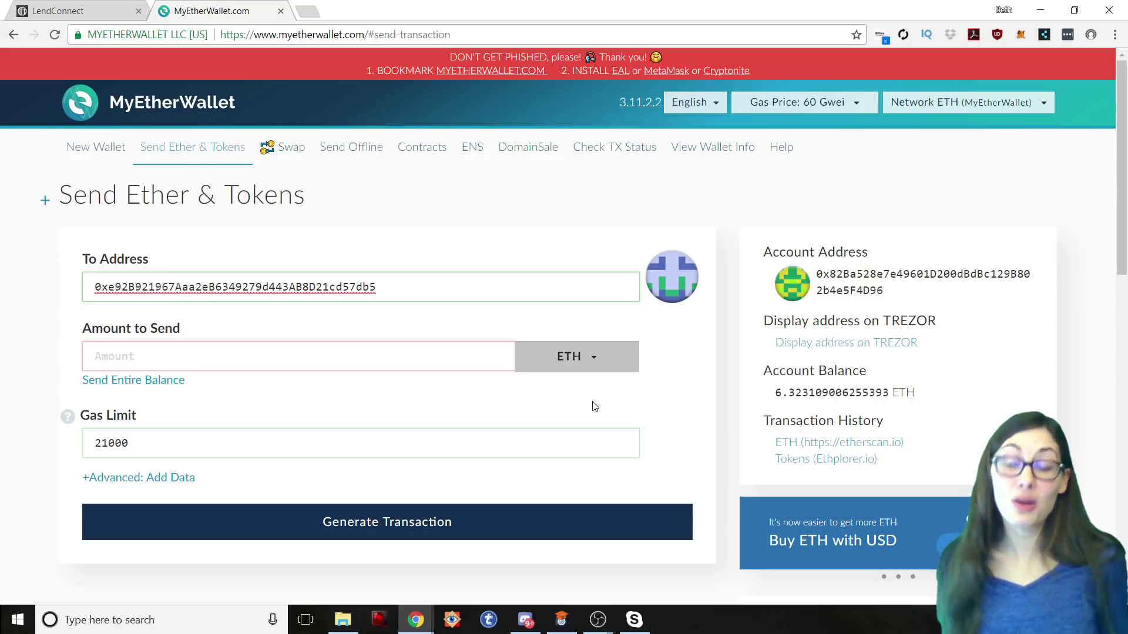
Step: Choose LCT instead of ETH as the token to send
{"action": "left_click", "coordinate": [591, 358]}
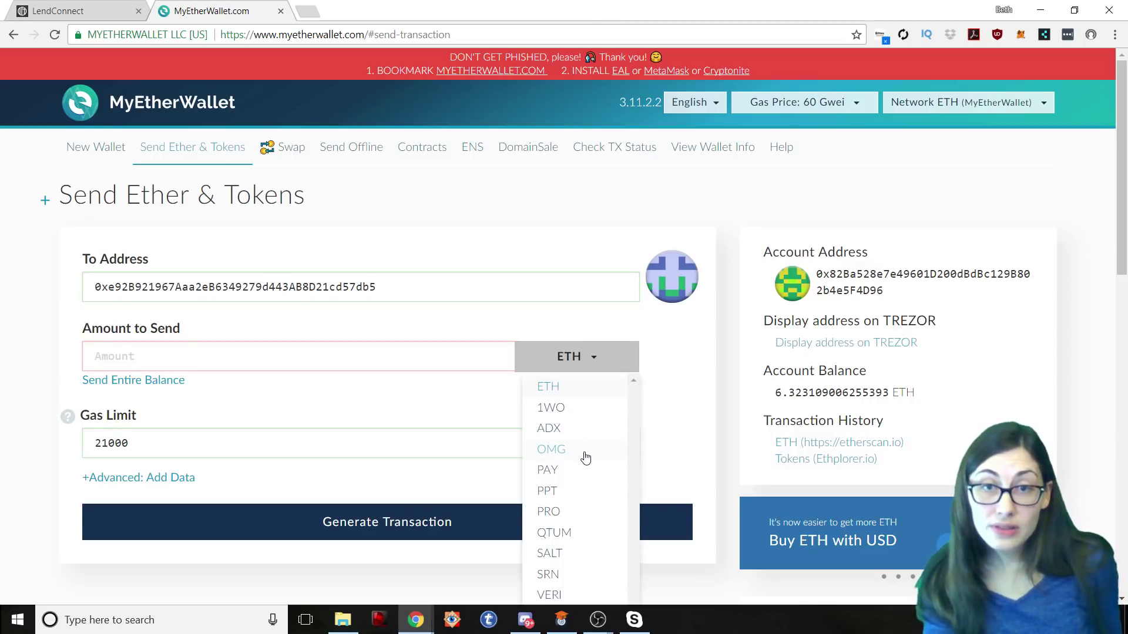
{"action": "scroll", "coordinate": [581, 457], "scroll_direction": "down", "scroll_amount": 1}
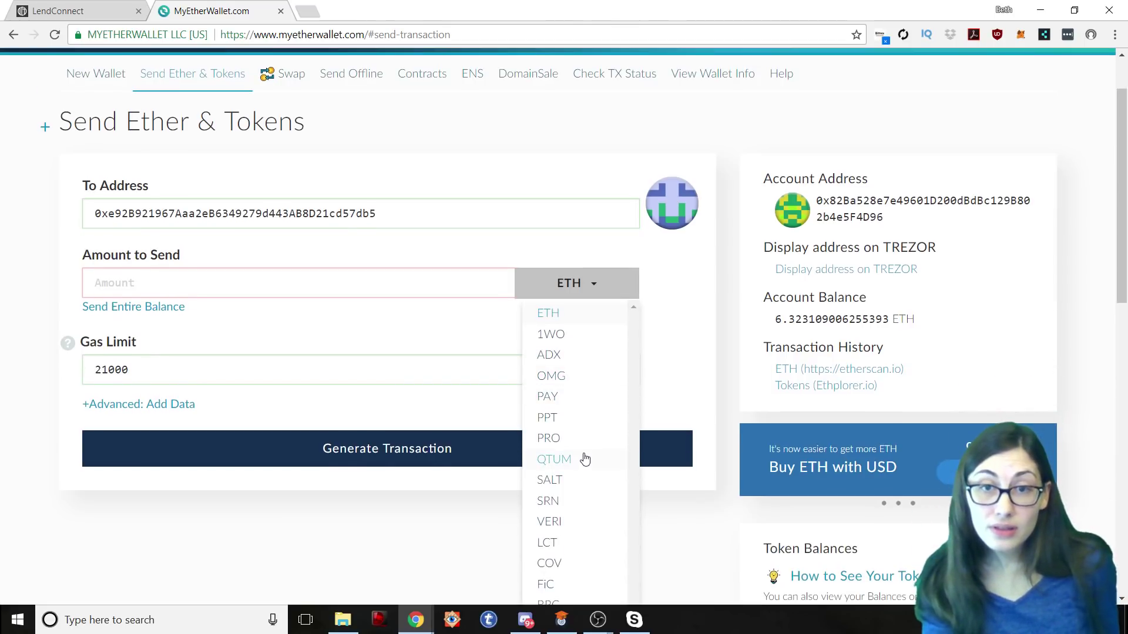
{"action": "left_click", "coordinate": [554, 546]}
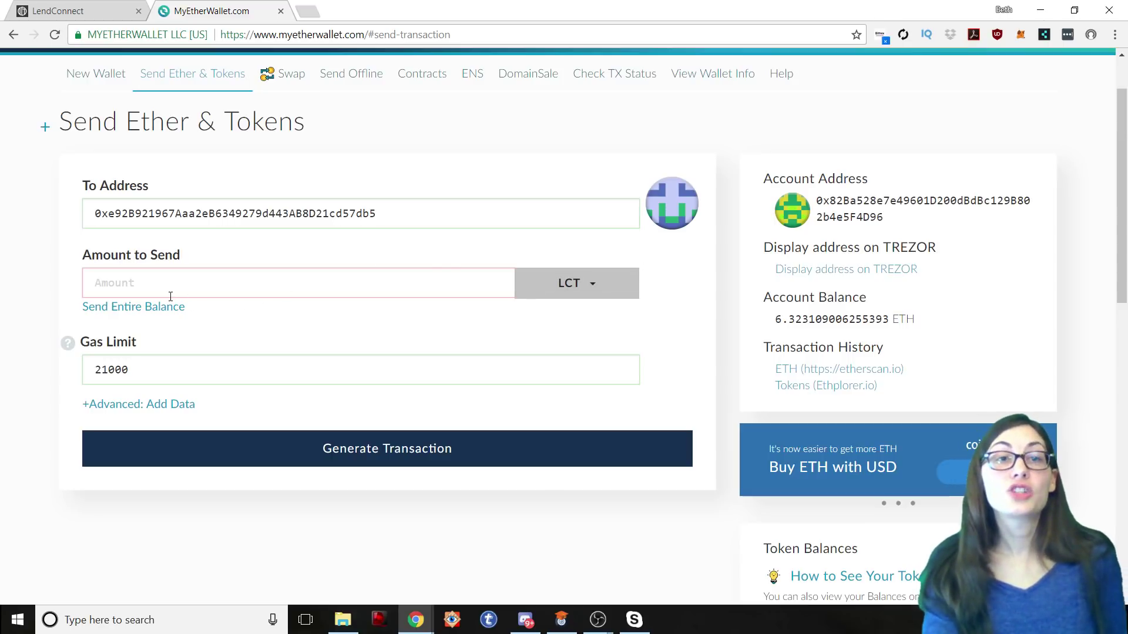
{"action": "left_click", "coordinate": [131, 286]}
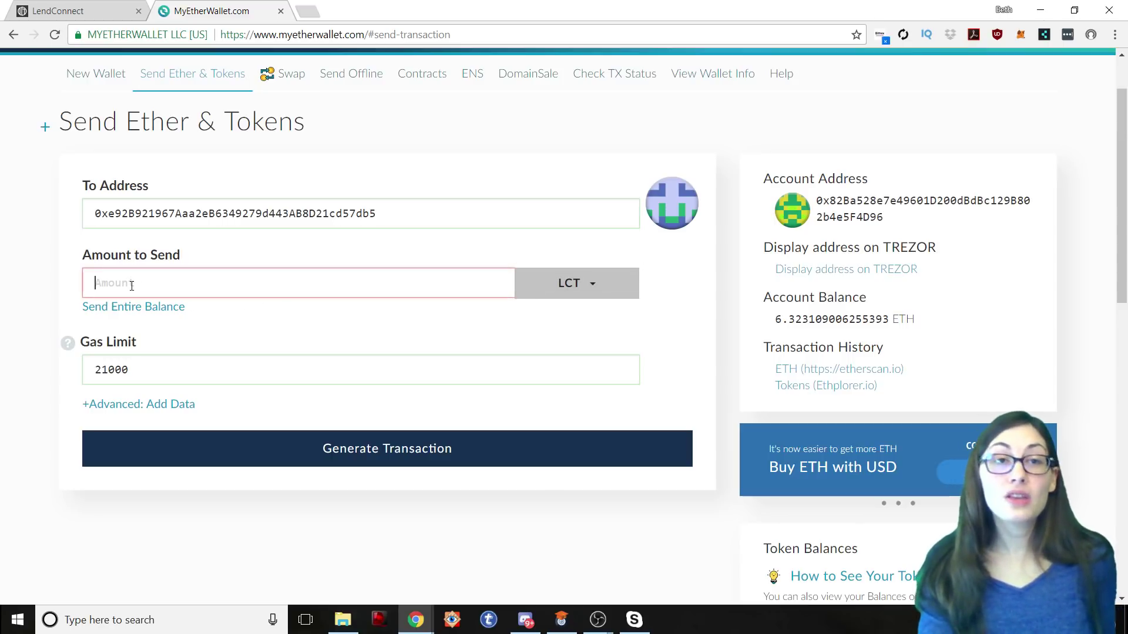
{"action": "left_click", "coordinate": [590, 286]}
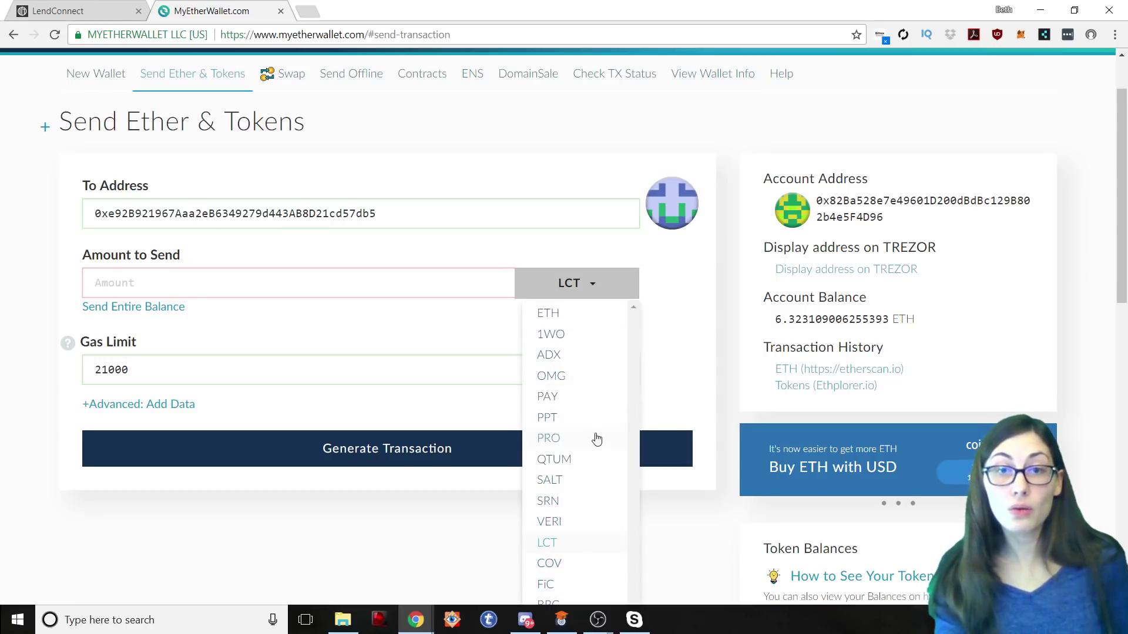
{"action": "scroll", "coordinate": [593, 439], "scroll_direction": "down", "scroll_amount": 1}
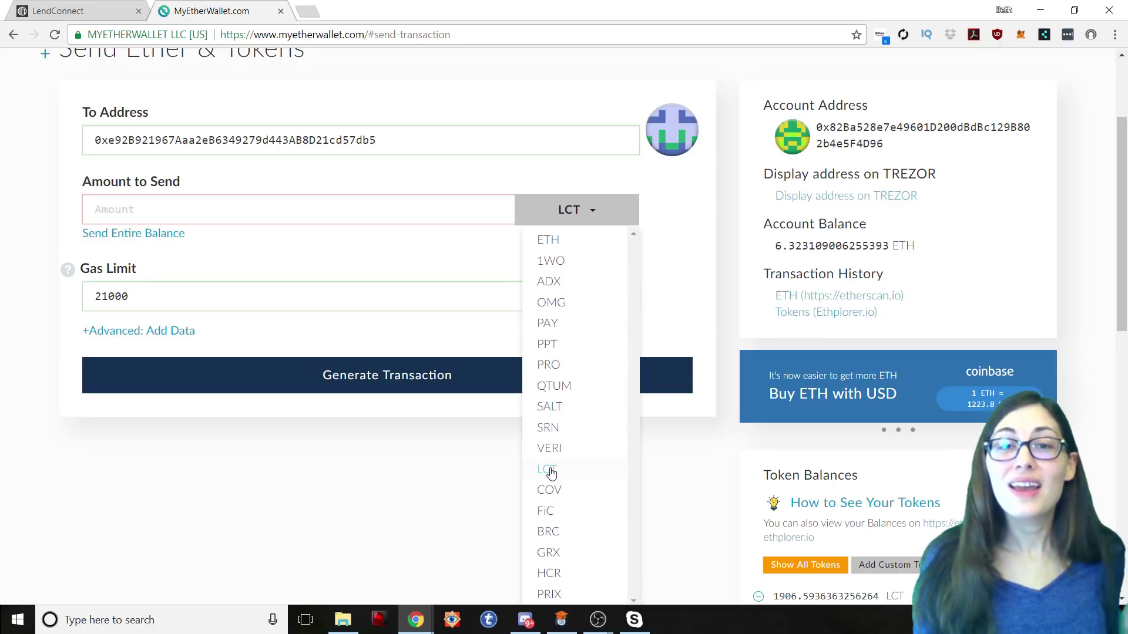
{"action": "left_click", "coordinate": [551, 473]}
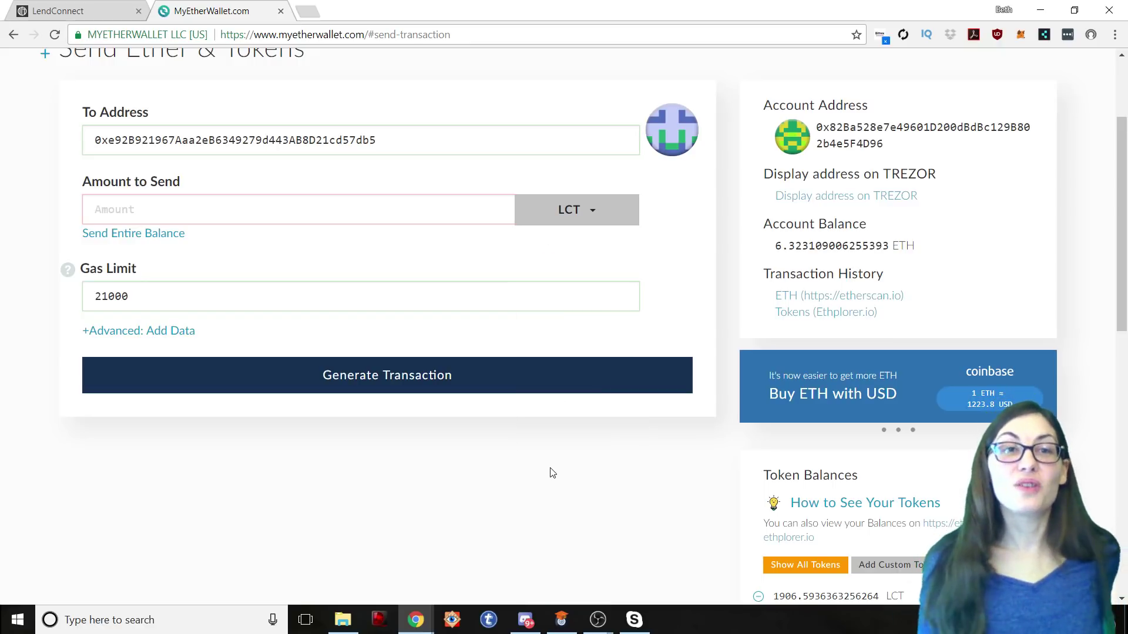
{"action": "scroll", "coordinate": [90, 190], "scroll_direction": "down", "scroll_amount": 1}
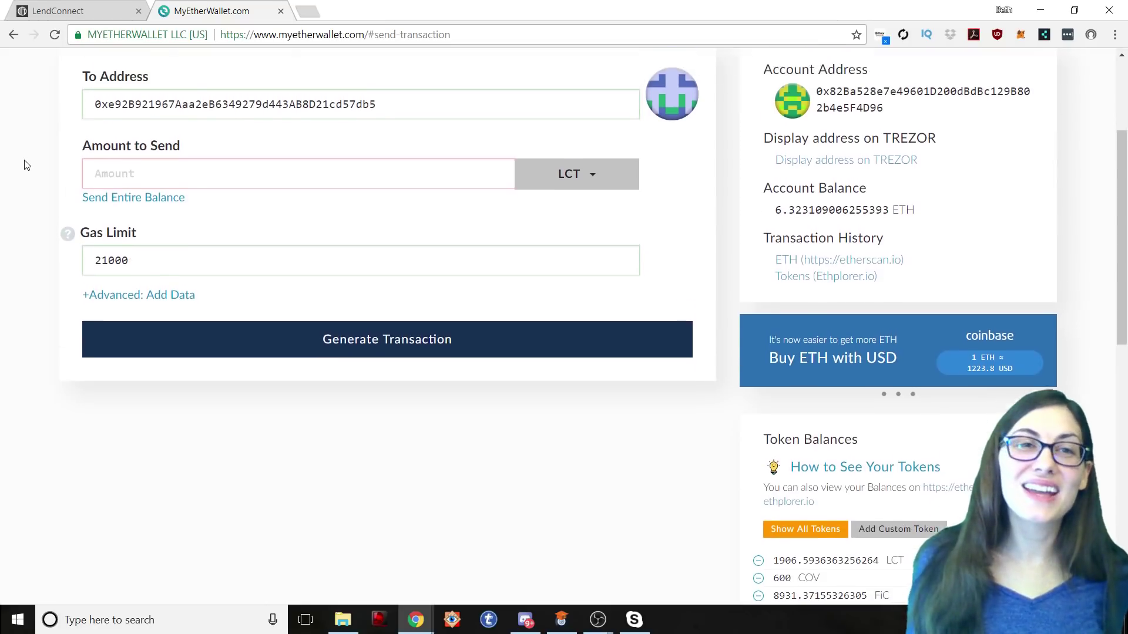
{"action": "scroll", "coordinate": [28, 168], "scroll_direction": "up", "scroll_amount": 3}
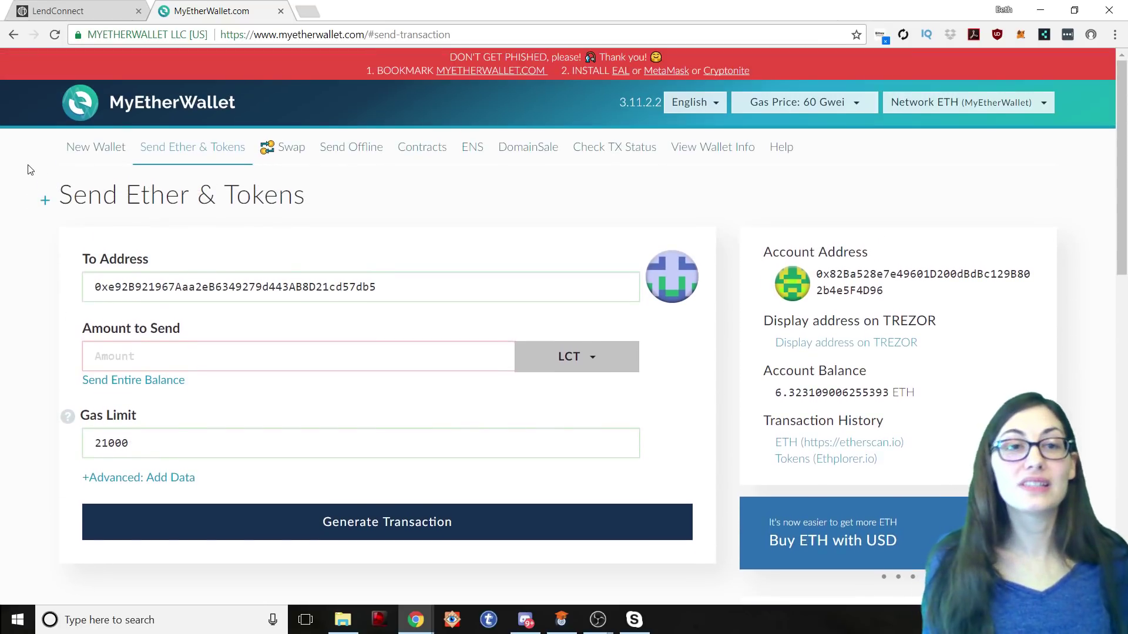
Step: Send the entire 1906.5936363256264 LCT balance with gas limit 200000 and generate the transaction
{"action": "left_click", "coordinate": [109, 381]}
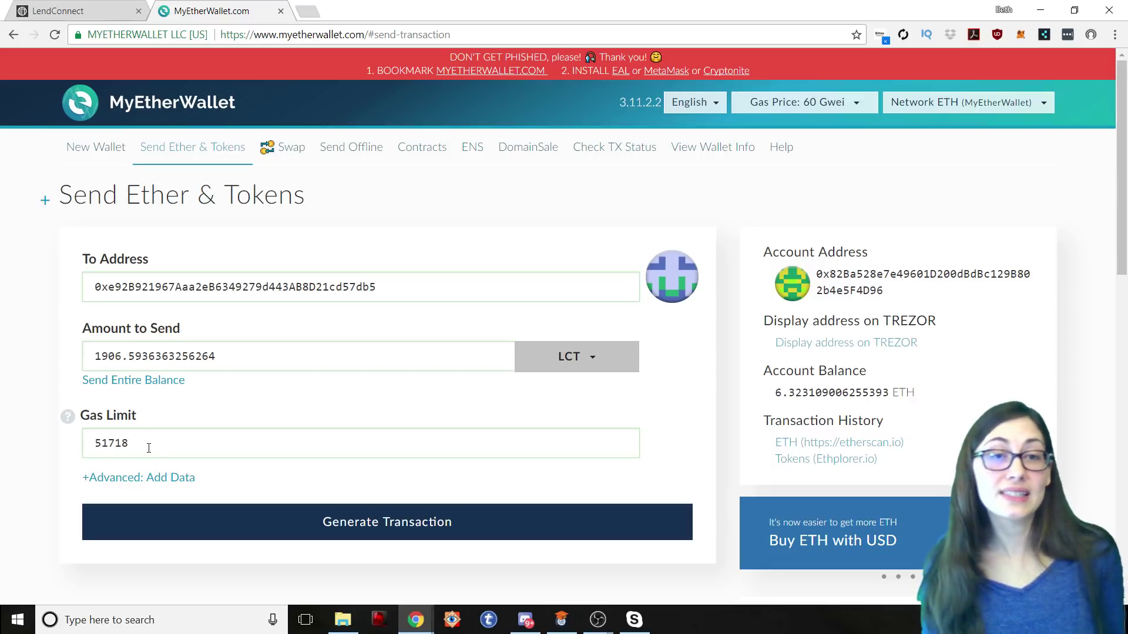
{"action": "left_click_drag", "start_coordinate": [132, 451], "coordinate": [85, 451]}
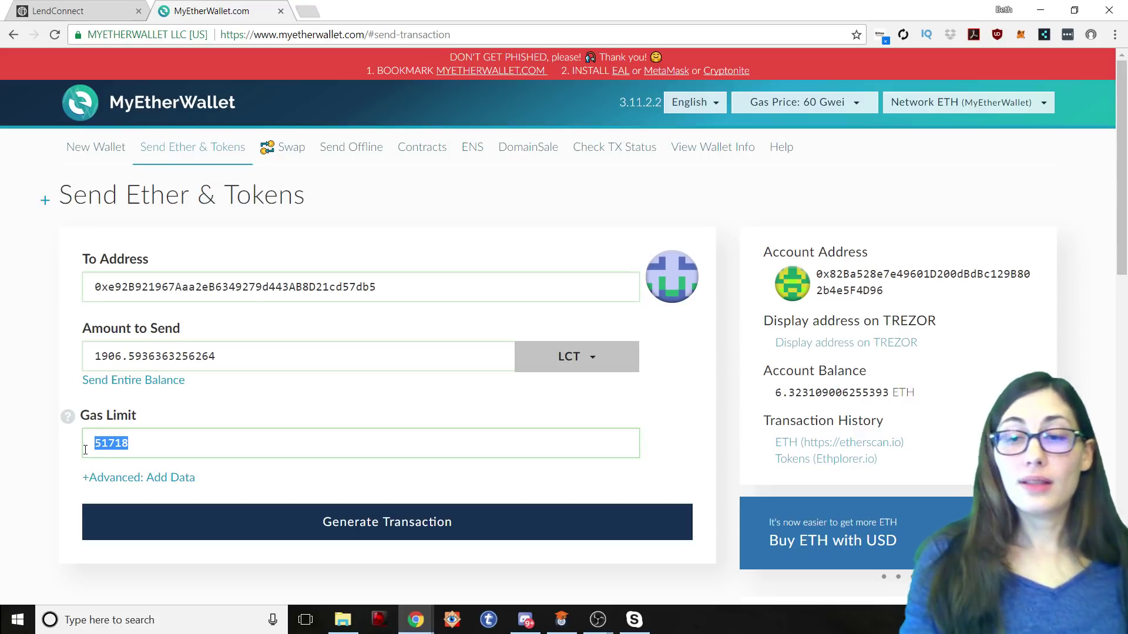
{"action": "type", "text": "20000"}
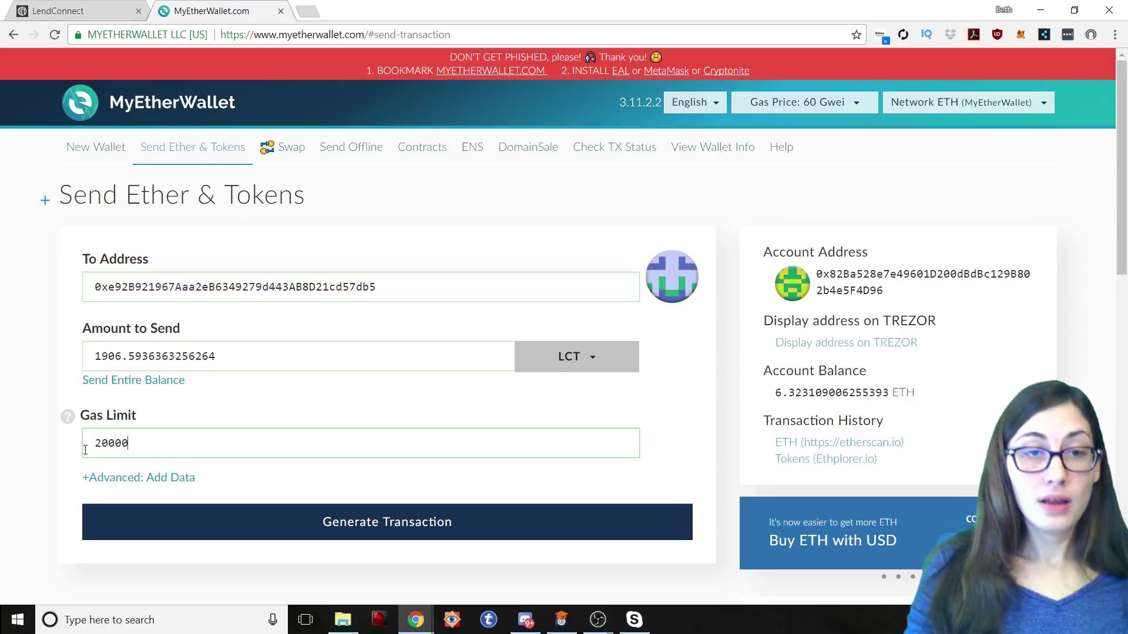
{"action": "type", "text": "0"}
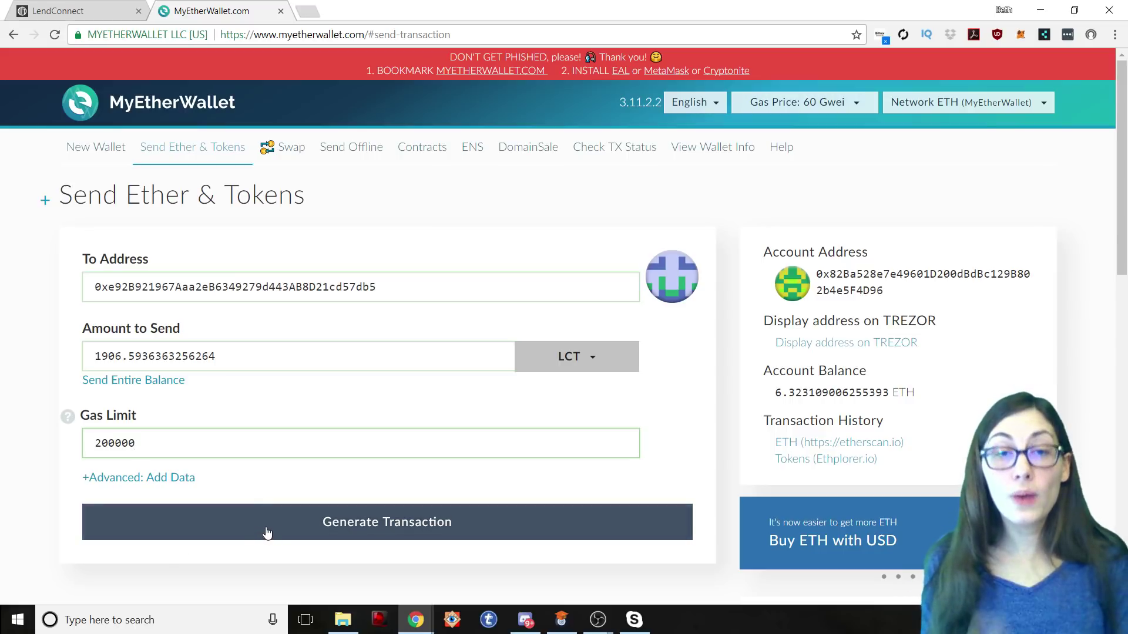
{"action": "left_click", "coordinate": [288, 528]}
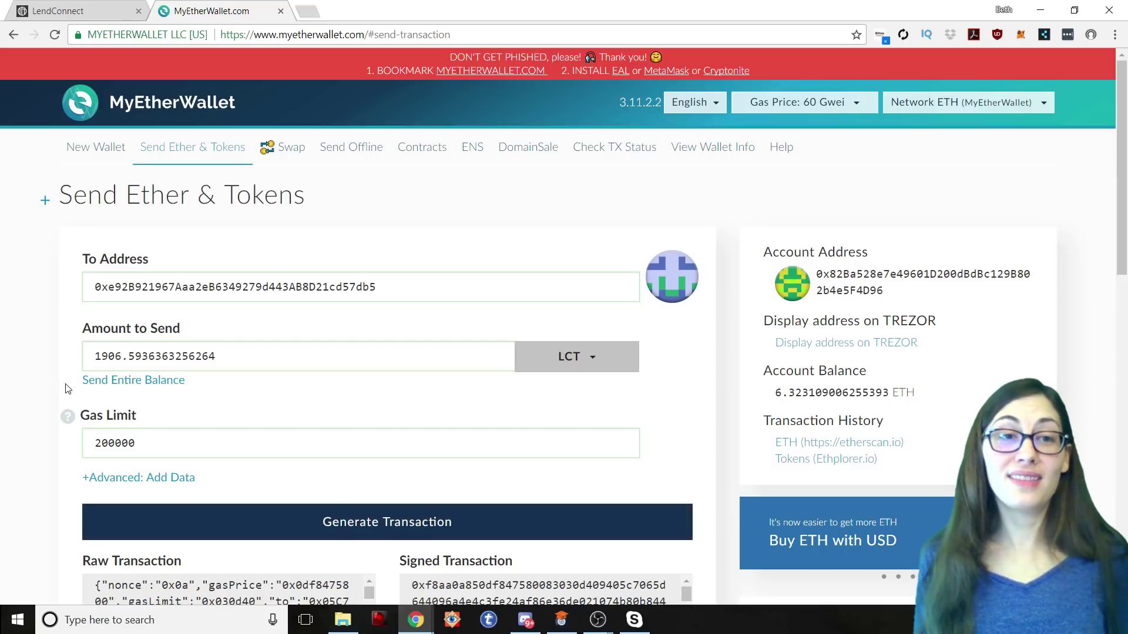
Step: Scroll down to the signed transfer's Raw and Signed Transaction data
{"action": "scroll", "coordinate": [3, 405], "scroll_direction": "down", "scroll_amount": 1}
{"action": "scroll", "coordinate": [3, 405], "scroll_direction": "down", "scroll_amount": 1}
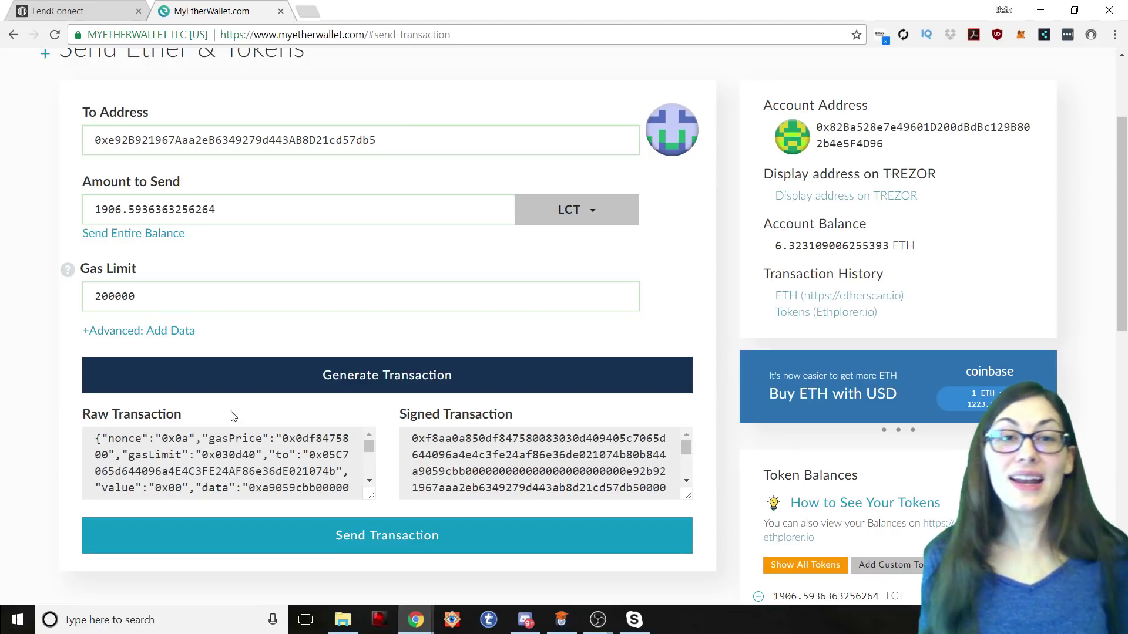
Step: Confirm and broadcast the signed LCT transfer, then verify it on Etherscan
{"action": "left_click", "coordinate": [353, 546]}
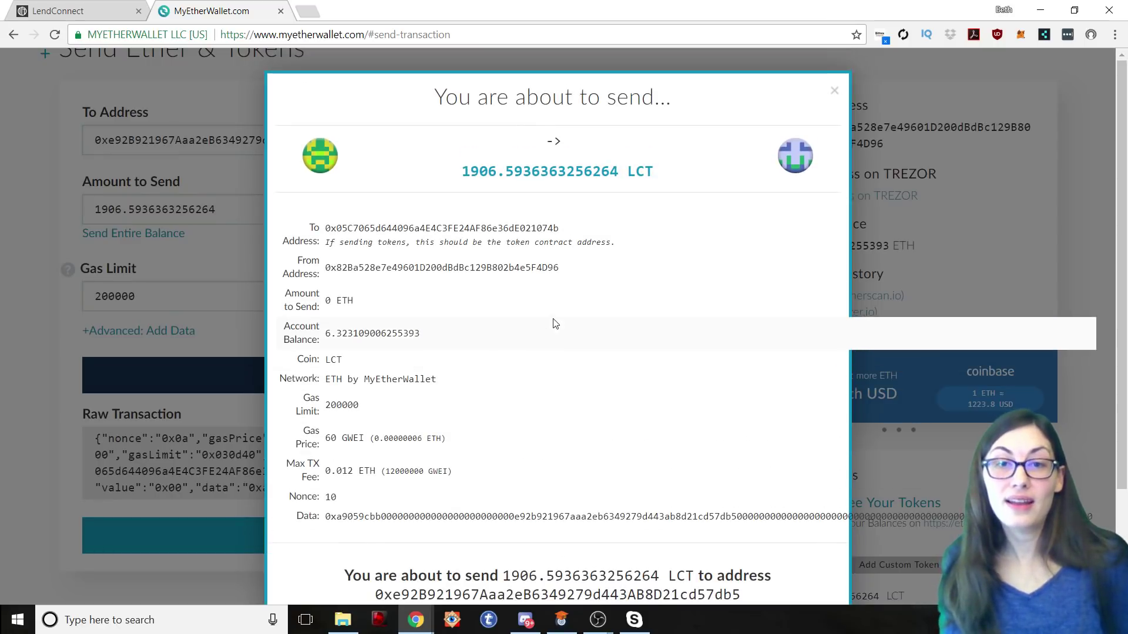
{"action": "scroll", "coordinate": [558, 320], "scroll_direction": "down", "scroll_amount": 2}
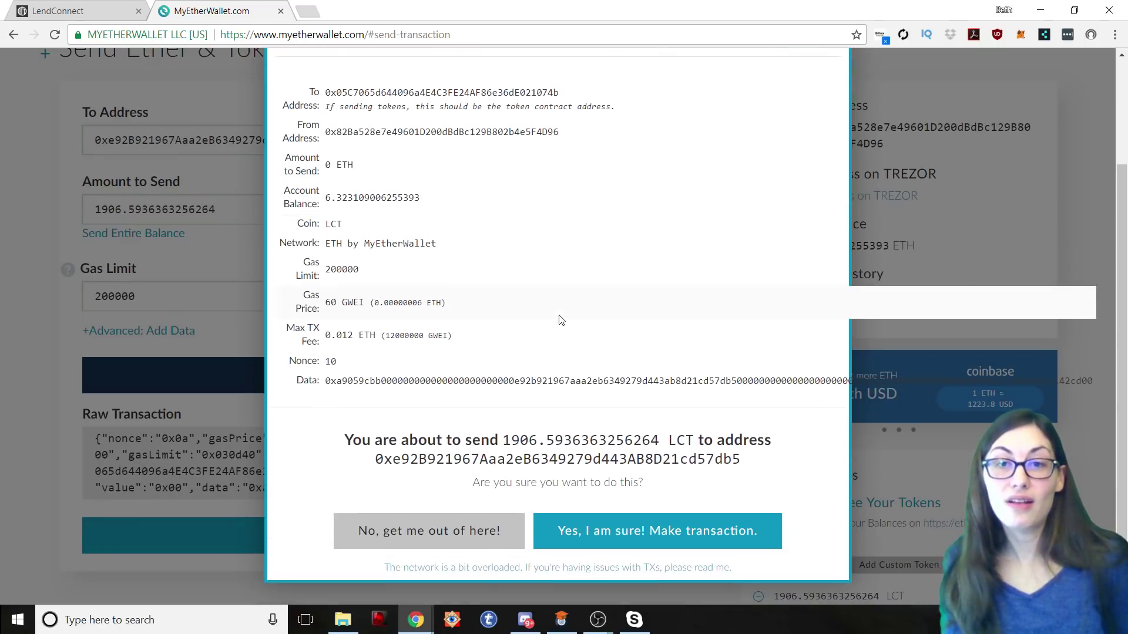
{"action": "left_click", "coordinate": [647, 548]}
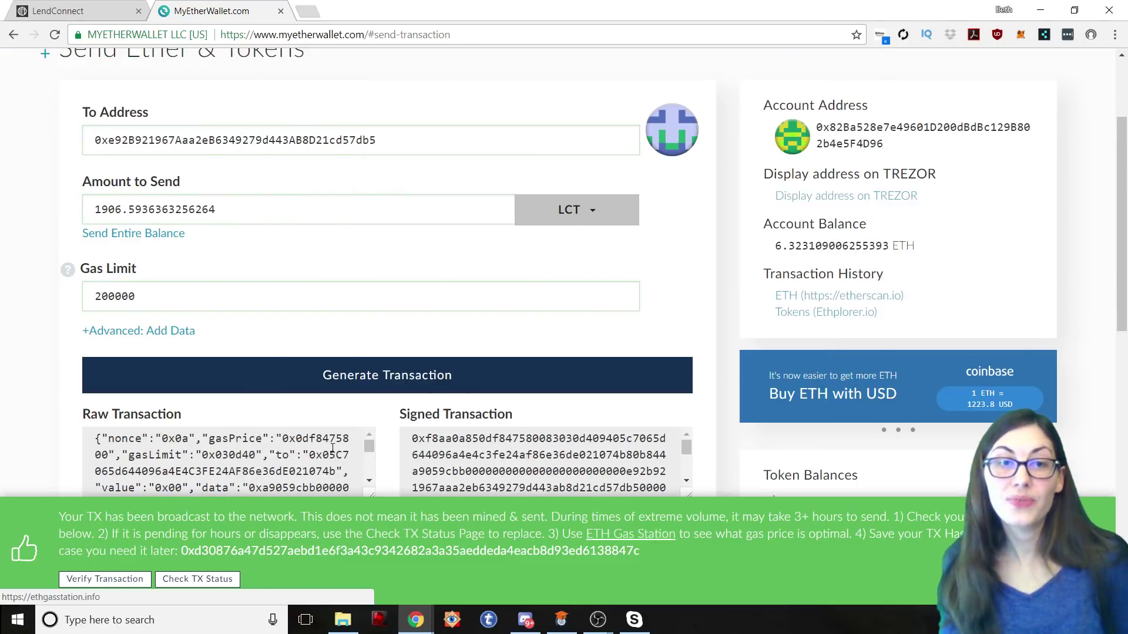
{"action": "left_click", "coordinate": [97, 584]}
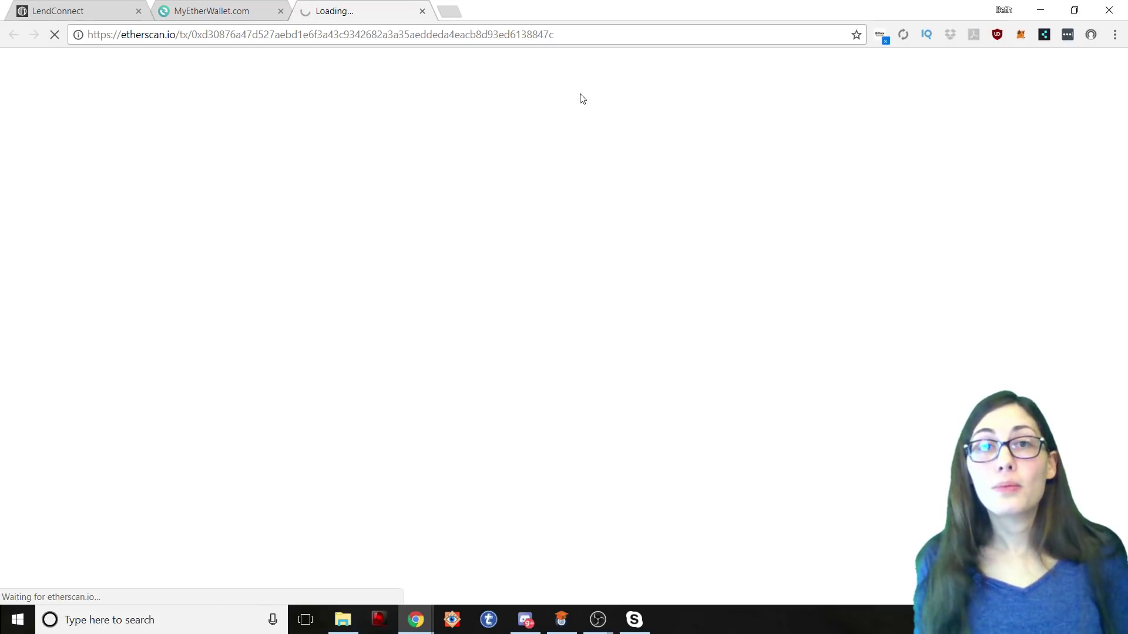
Step: Reload the timed-out Etherscan page, copy the transaction hash from its URL, and open a new tab
{"action": "left_click", "coordinate": [589, 34]}
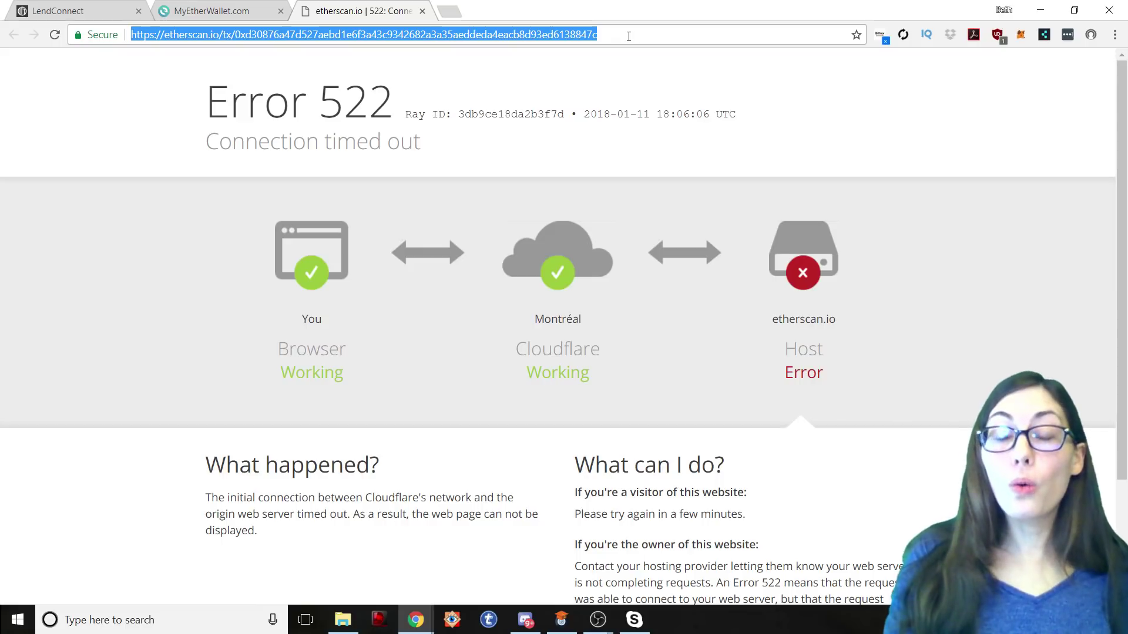
{"action": "left_click", "coordinate": [629, 36]}
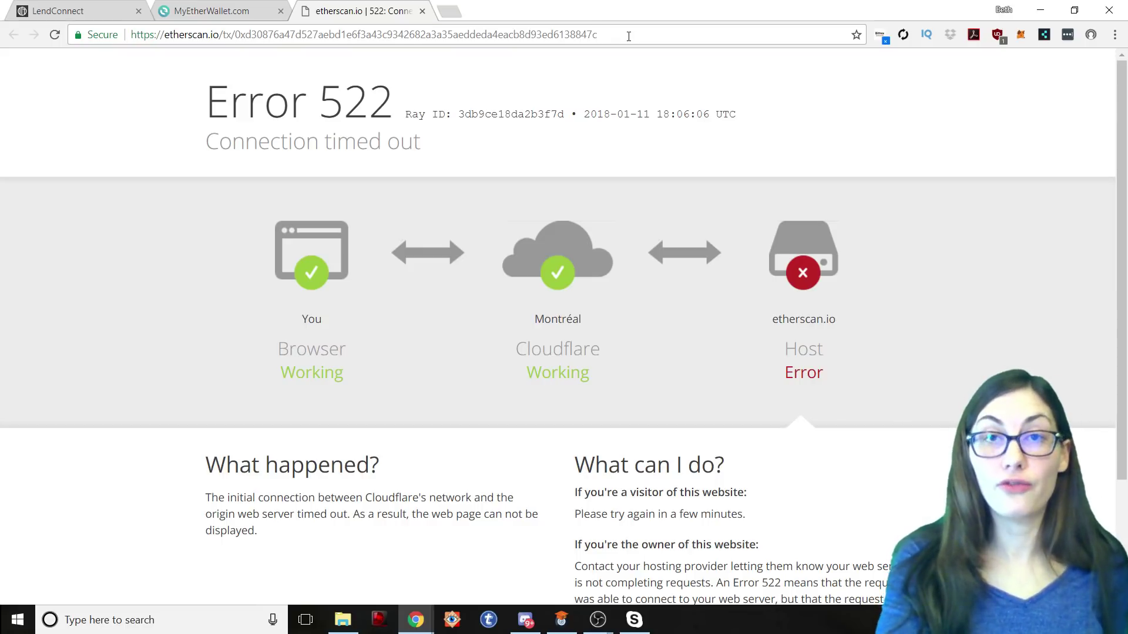
{"action": "key", "text": "Return"}
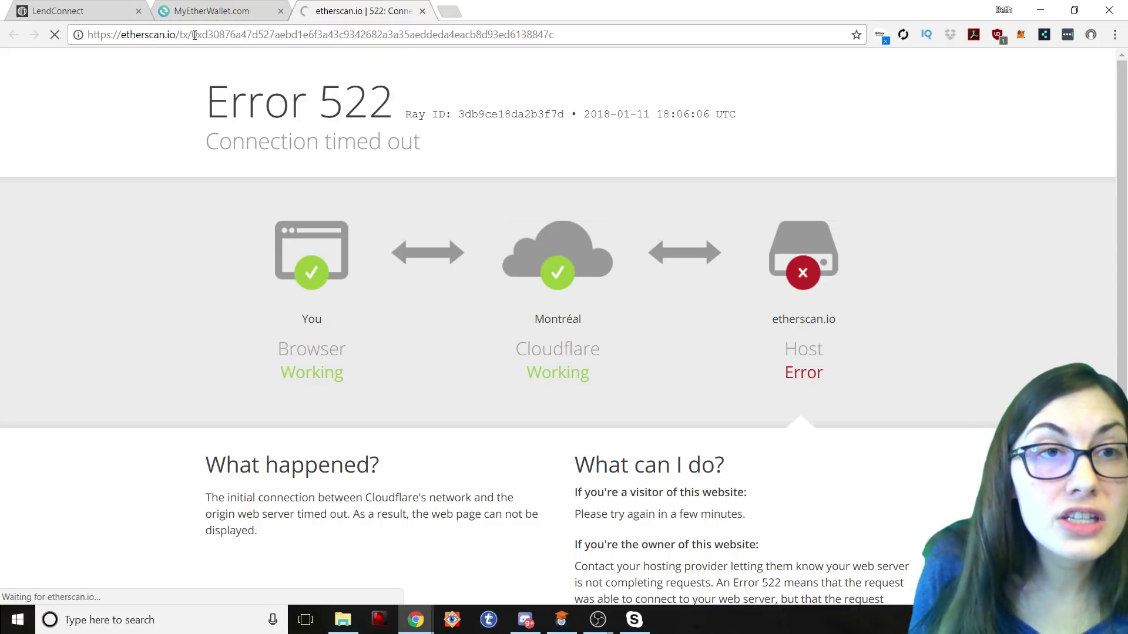
{"action": "left_click_drag", "start_coordinate": [194, 36], "coordinate": [572, 37]}
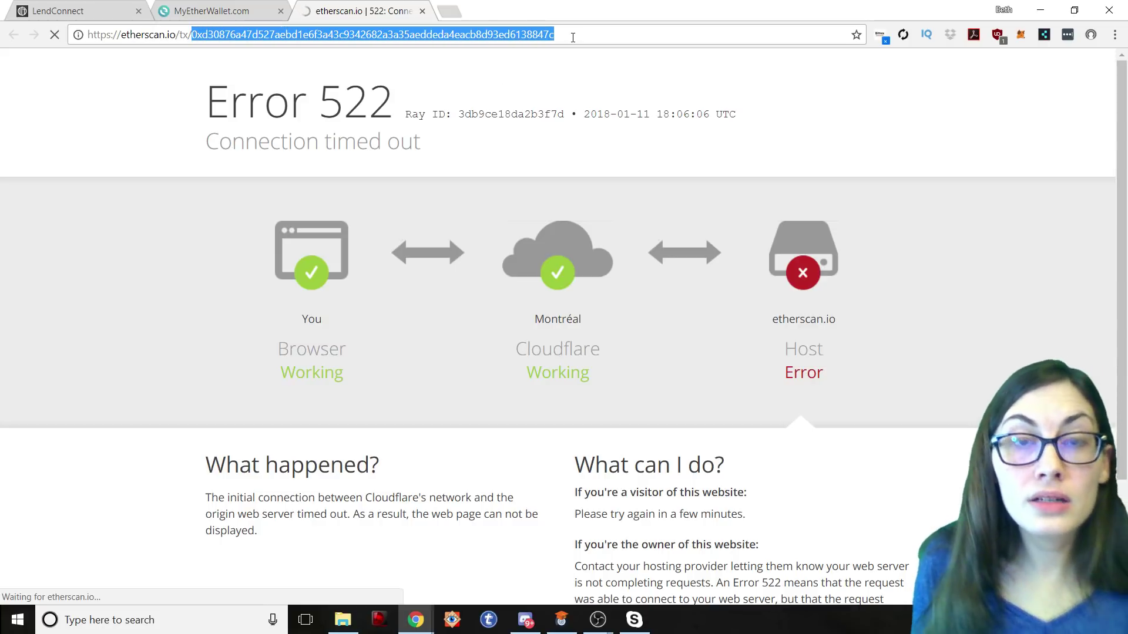
{"action": "left_click", "coordinate": [449, 12]}
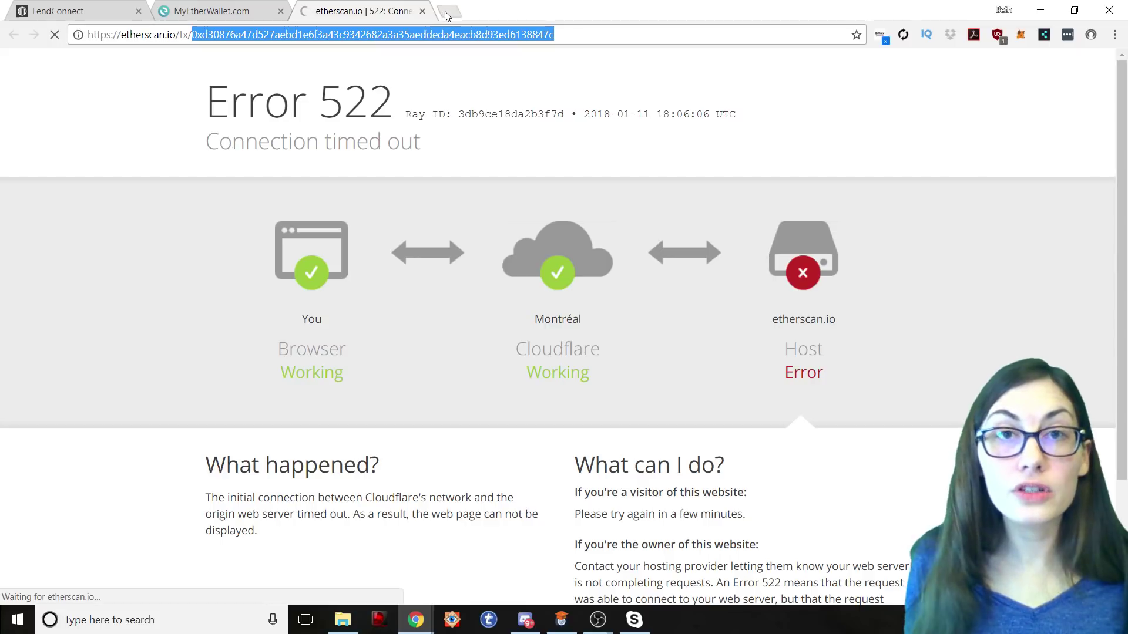
Step: Load ethplorer.io and search it for the copied LCT transaction hash
{"action": "type", "text": "ethplorer.io"}
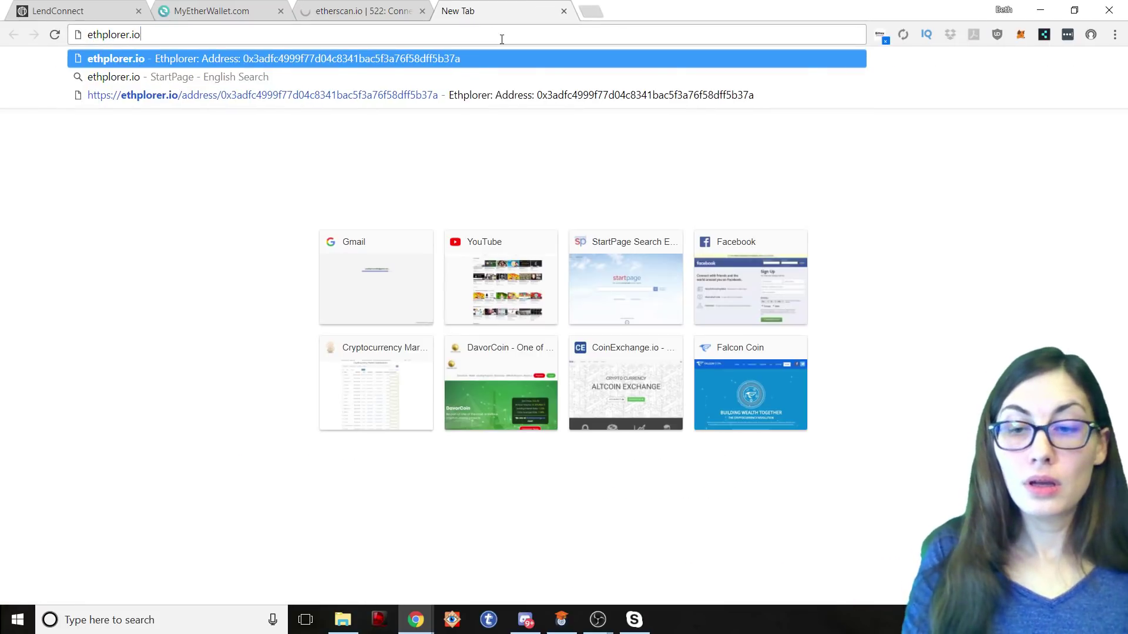
{"action": "key", "text": "Return"}
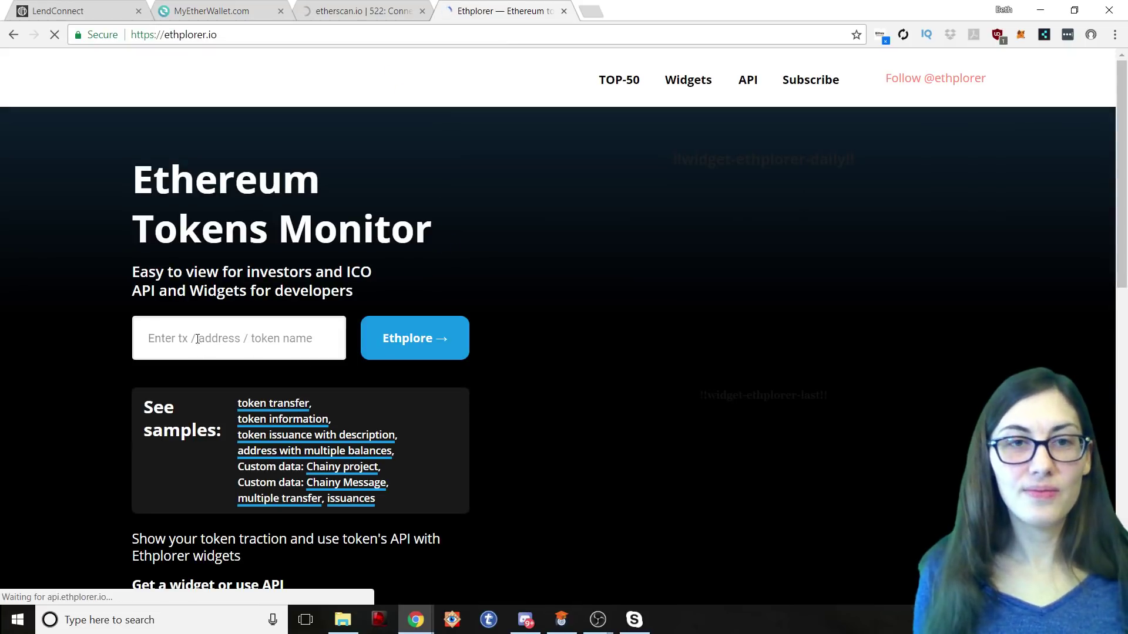
{"action": "left_click", "coordinate": [198, 336]}
{"action": "key", "text": "ctrl+v"}
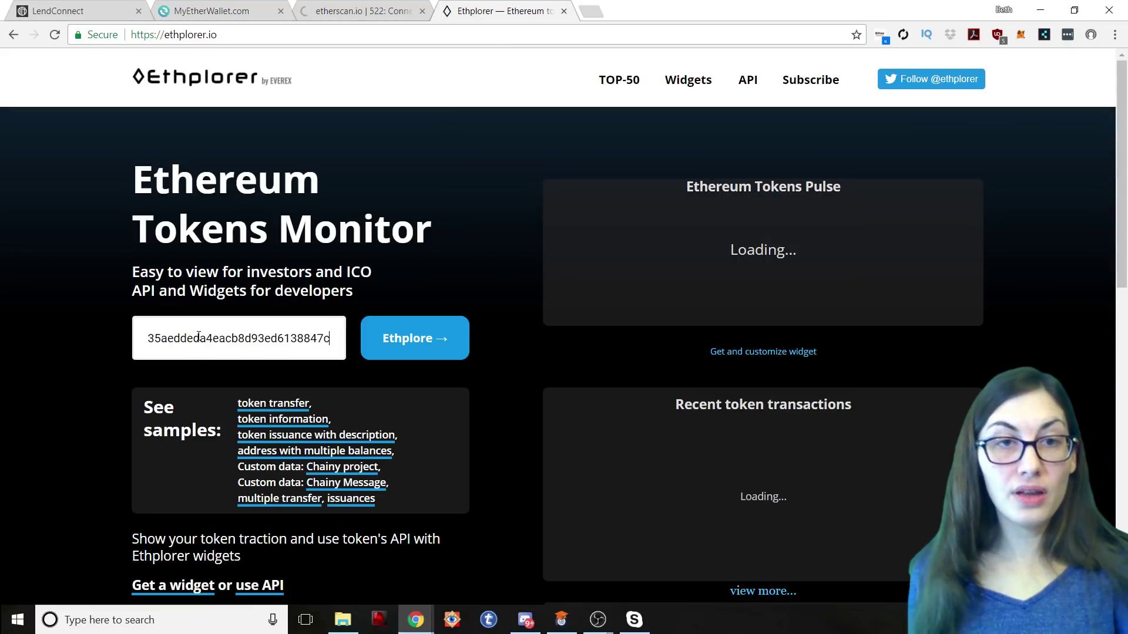
{"action": "left_click", "coordinate": [411, 338]}
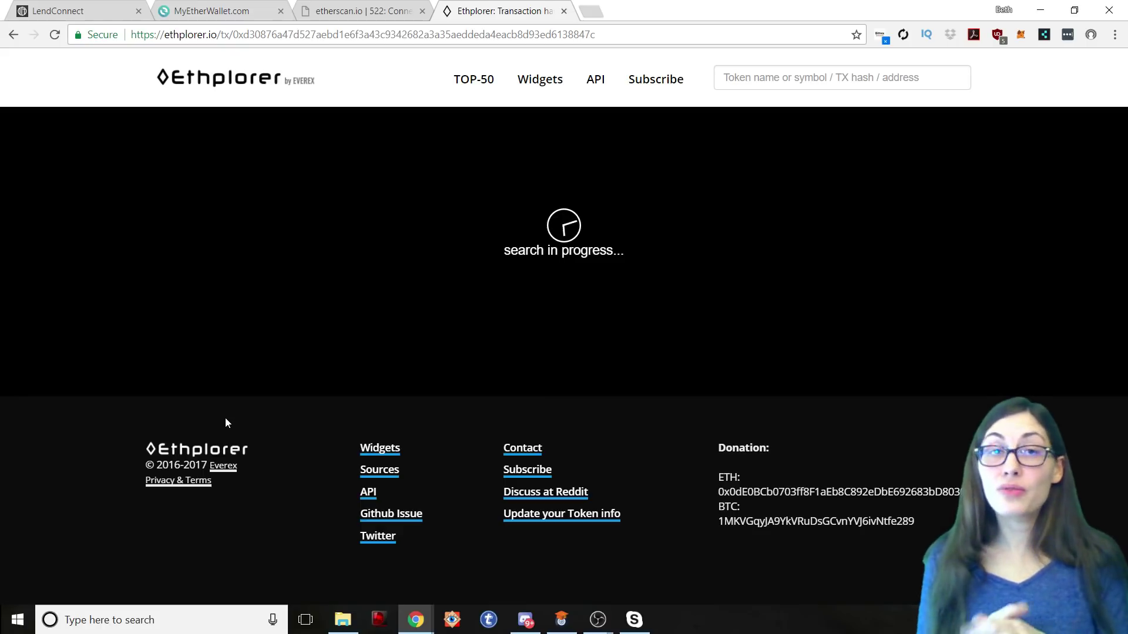
Step: Go back to the MyEtherWallet tab and scroll up to the green transaction-broadcast banner
{"action": "left_click", "coordinate": [255, 13]}
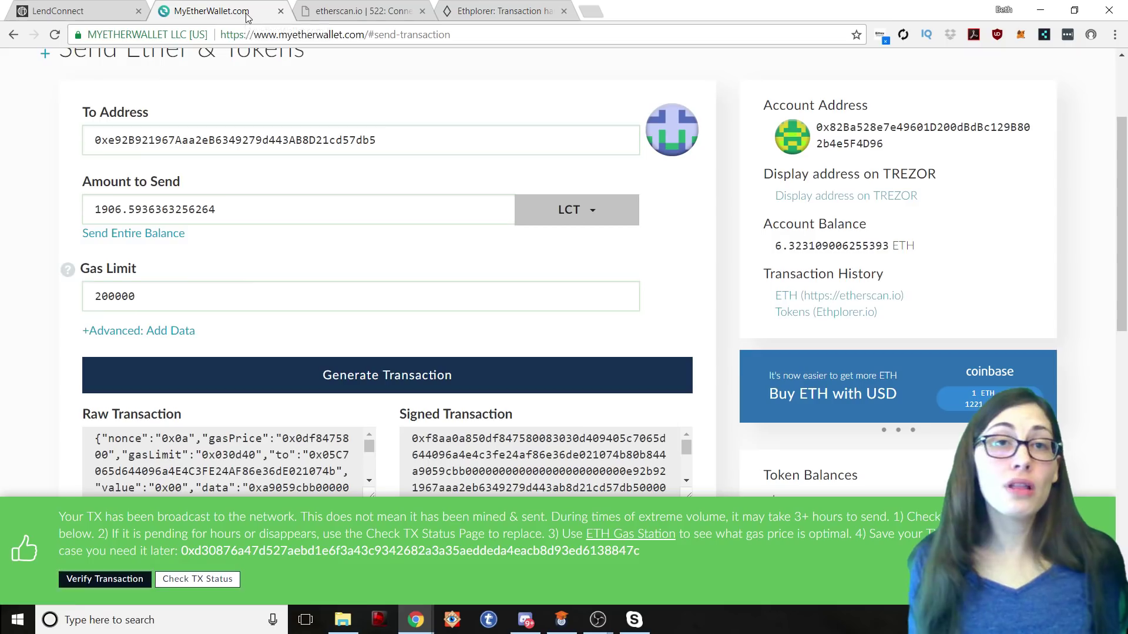
{"action": "scroll", "coordinate": [734, 387], "scroll_direction": "up", "scroll_amount": 2}
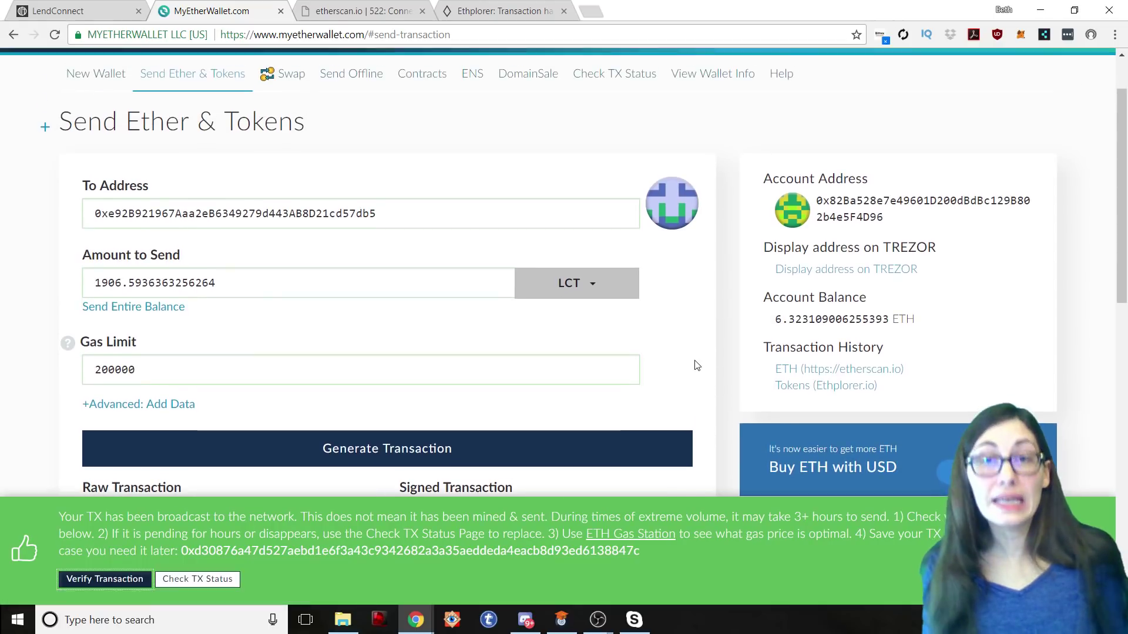